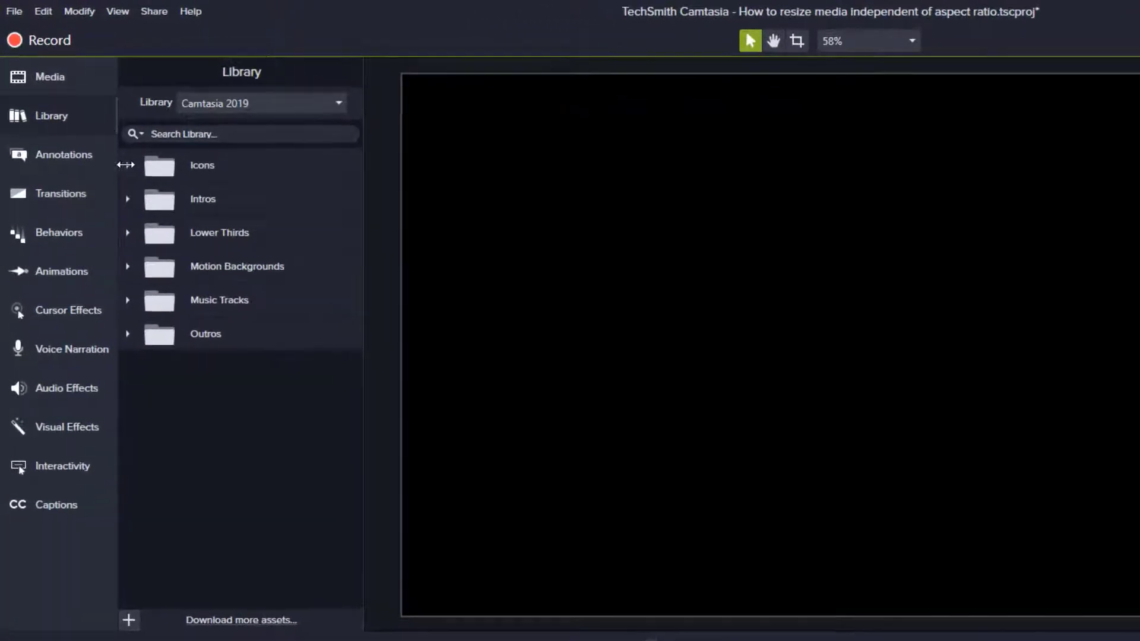
- Place the Insurance icon buildings-01 centred on the canvas and shrink it slightly, keeping proportions
click(87, 114)
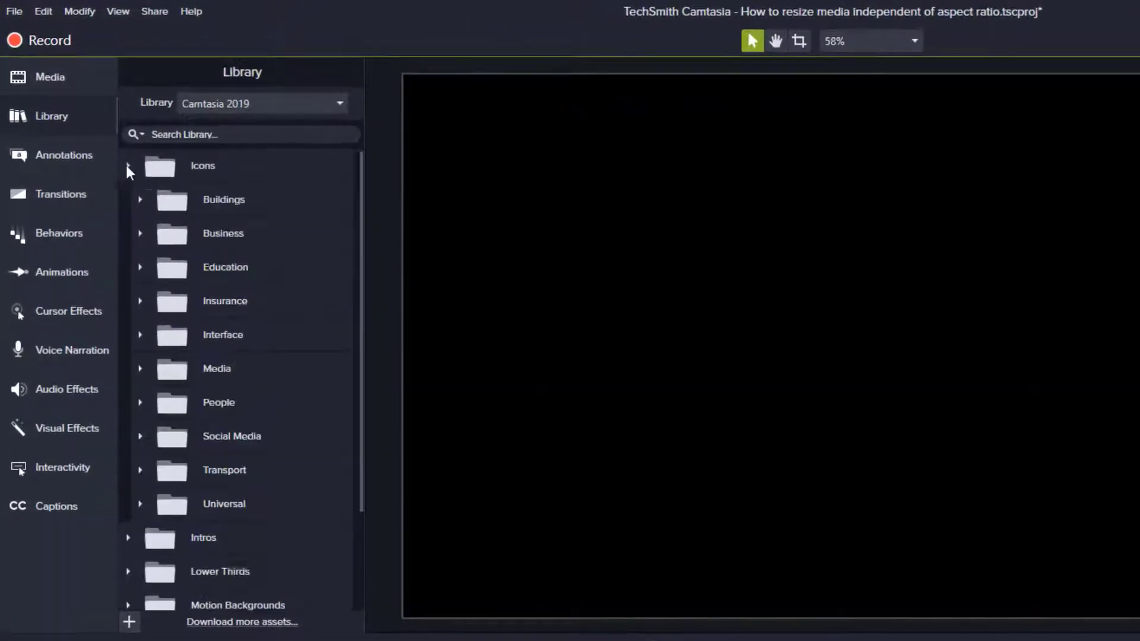
click(148, 287)
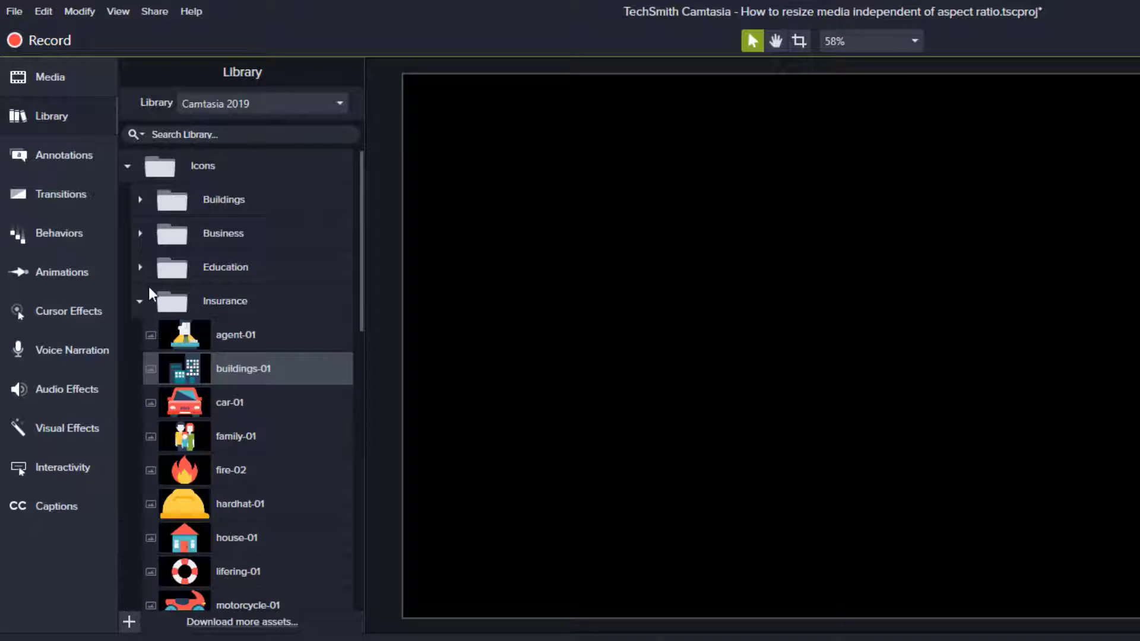
mouse_move(170, 369)
mouse_down()
mouse_move(441, 345)
mouse_move(607, 347)
mouse_up()
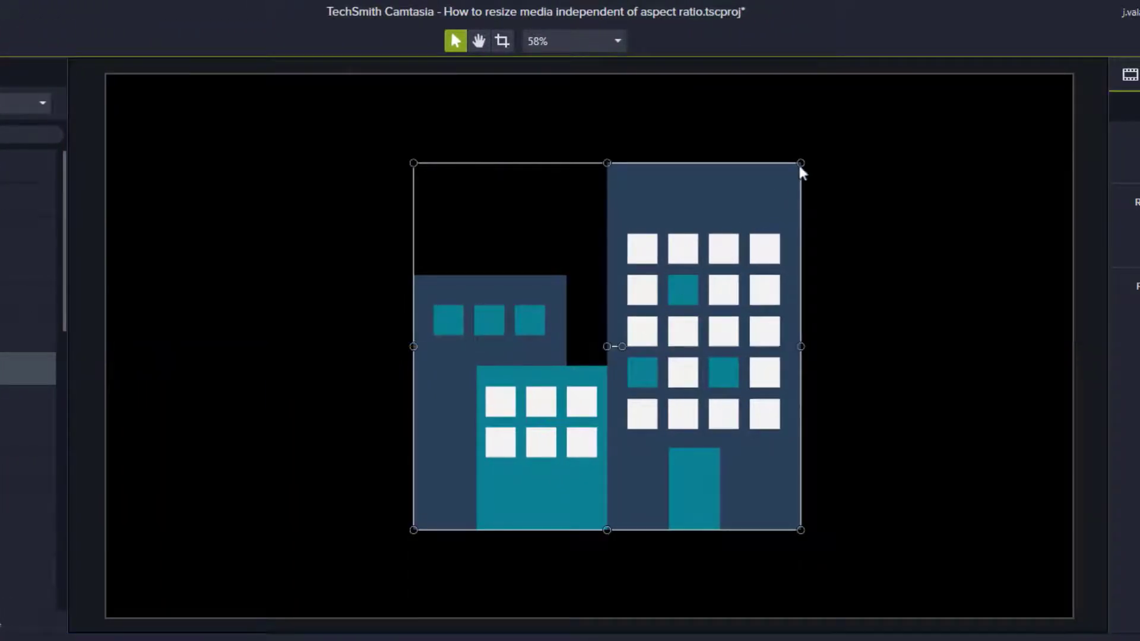
drag(800, 170, 788, 233)
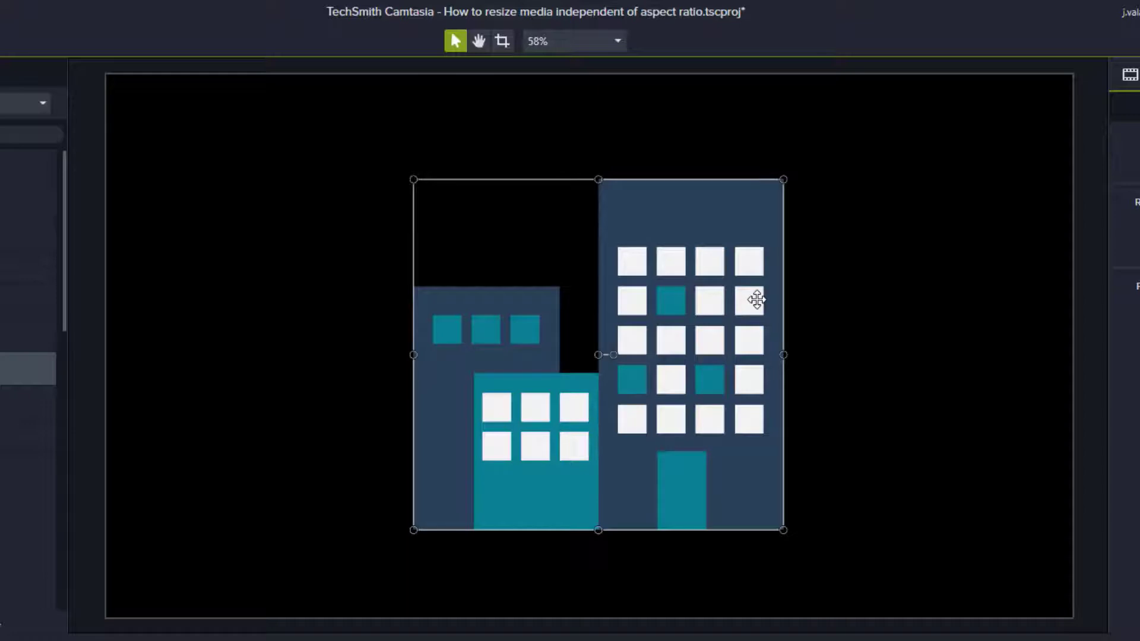
- Reselect the buildings-01 icon and Shift-drag its top-right handle to make it wider and shorter
click(817, 287)
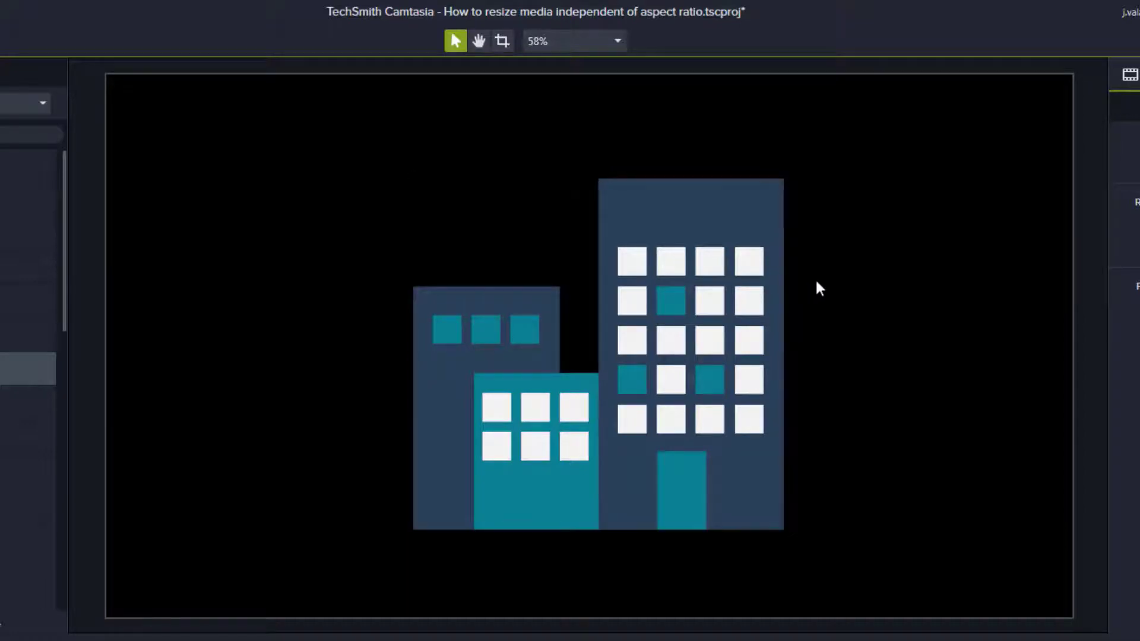
click(702, 299)
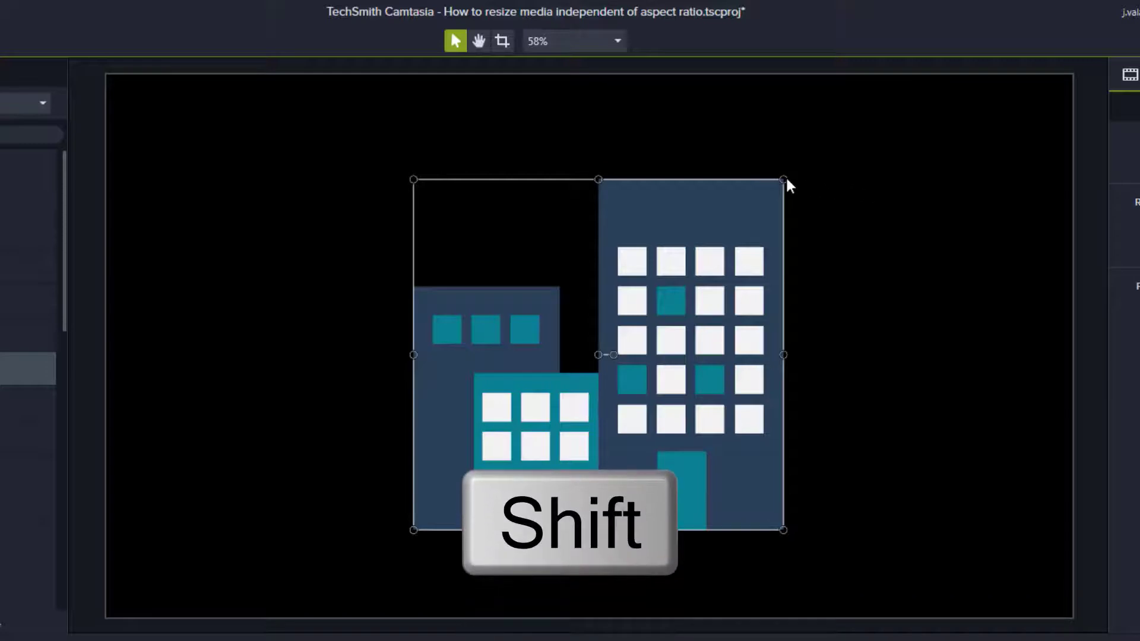
mouse_move(783, 179)
mouse_down()
mouse_move(934, 243)
mouse_move(798, 239)
mouse_move(931, 291)
mouse_move(827, 265)
mouse_move(796, 229)
mouse_up()
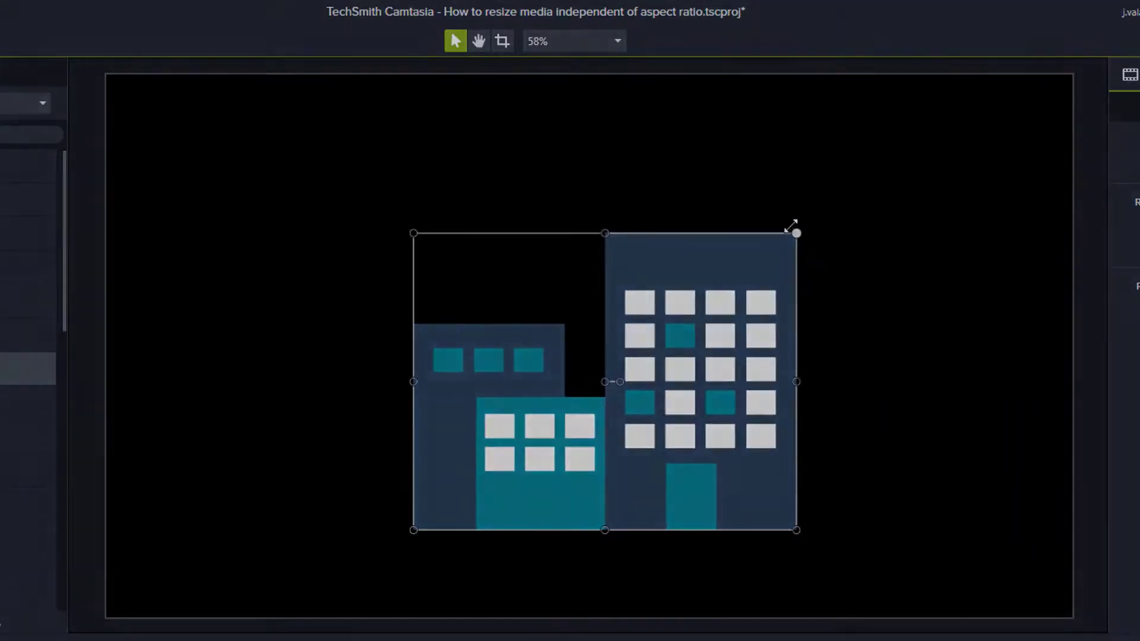